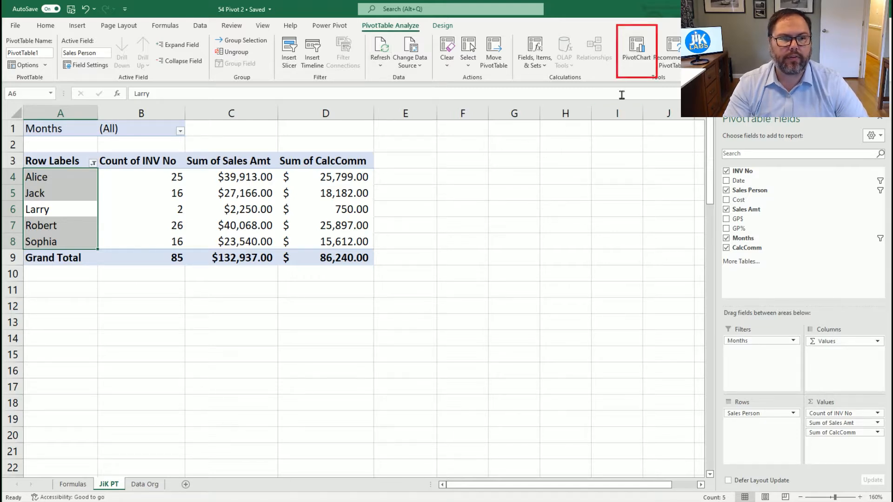
# - Insert a Clustered Column PivotChart based on the pivot table
pyautogui.click(637, 49)
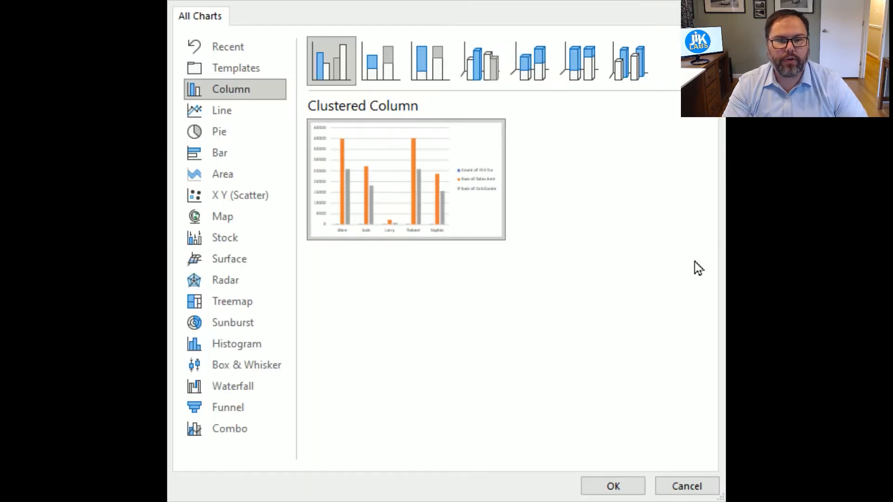
pyautogui.click(379, 2)
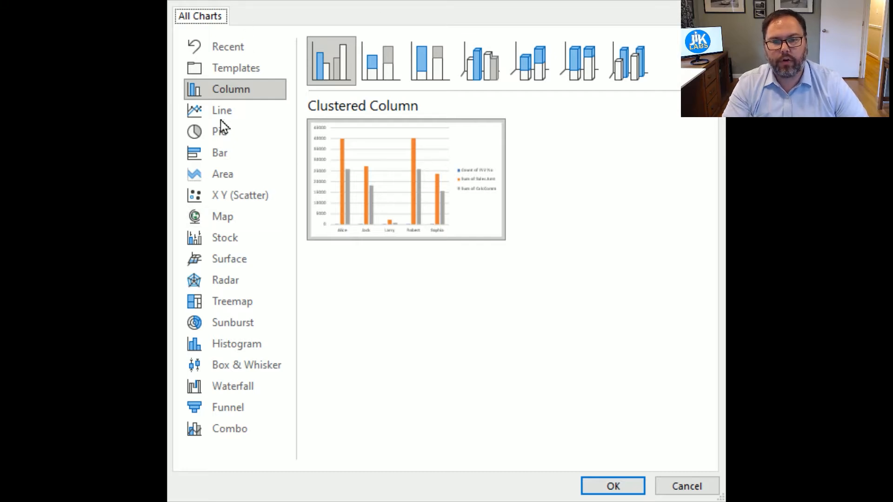
pyautogui.click(206, 137)
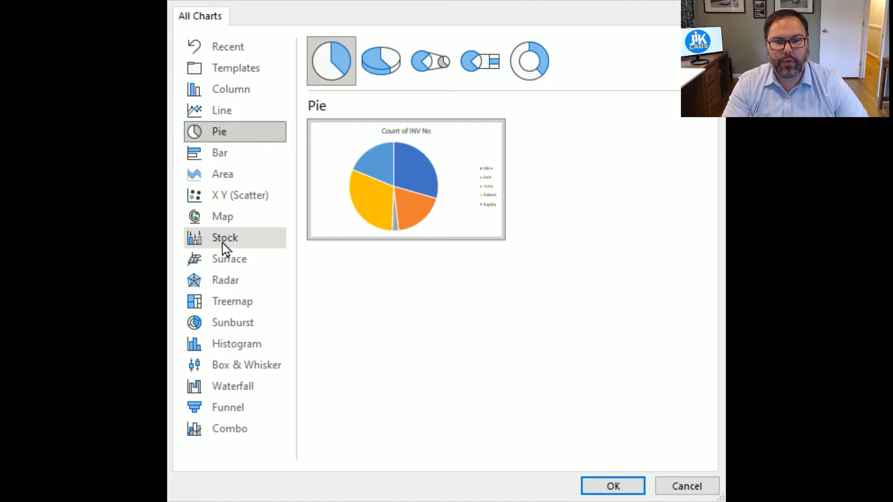
pyautogui.click(233, 91)
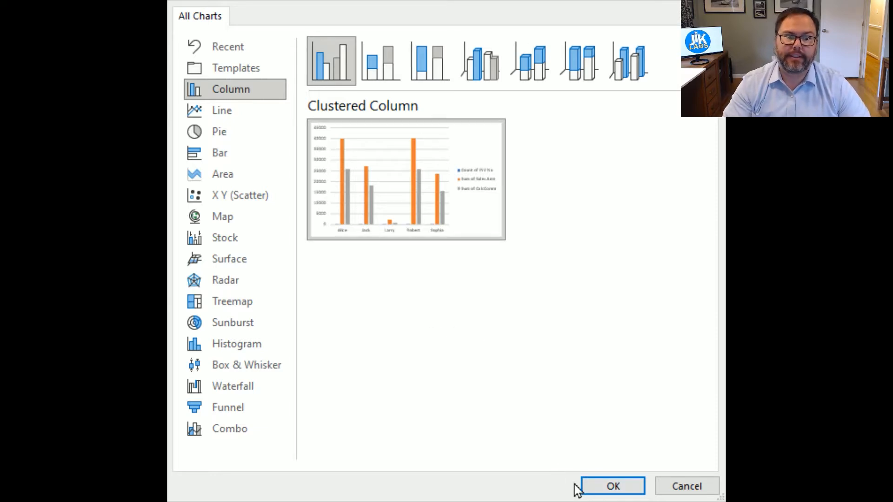
pyautogui.click(613, 485)
# - Reposition and resize the new PivotChart so it sits over the lower part of the pivot table, starting in column C
pyautogui.moveTo(530, 256)
pyautogui.mouseDown()
pyautogui.moveTo(532, 191)
pyautogui.moveTo(534, 239)
pyautogui.mouseUp()
pyautogui.moveTo(270, 220); pyautogui.dragTo(327, 246)
pyautogui.moveTo(394, 249)
pyautogui.mouseDown()
pyautogui.moveTo(461, 242)
pyautogui.moveTo(404, 250)
pyautogui.mouseUp()
# - Filter the PivotChart's Sales Person field to show only the first sales person
pyautogui.click(291, 252)
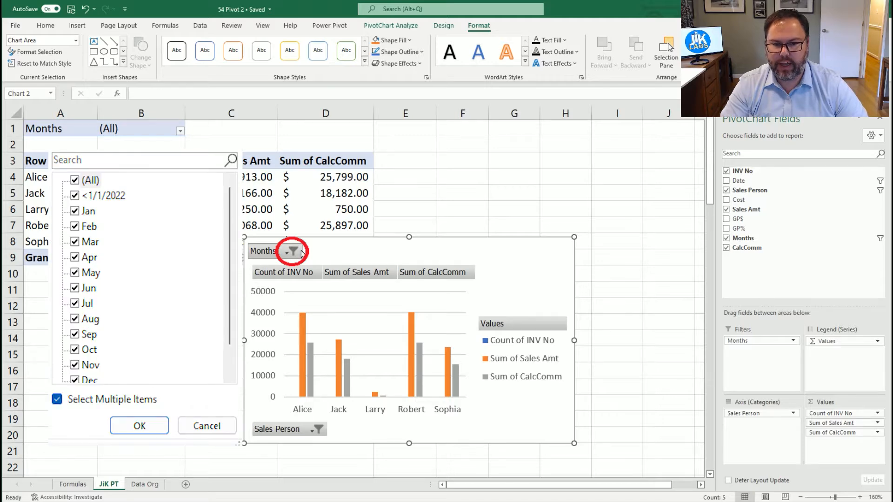
pyautogui.click(318, 430)
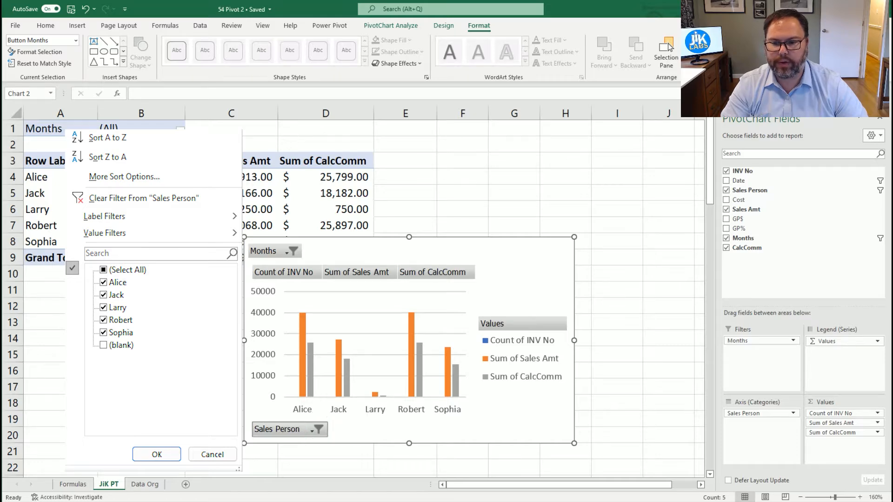
pyautogui.click(103, 270)
pyautogui.click(103, 282)
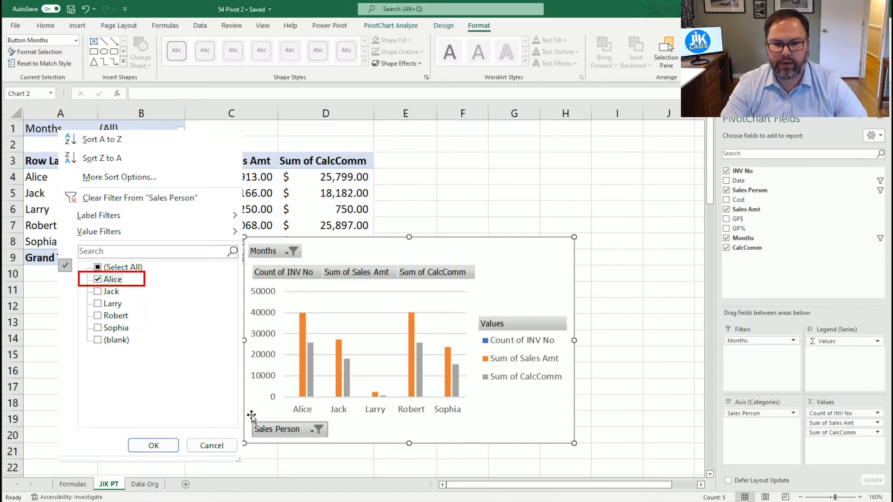
pyautogui.press('Return')
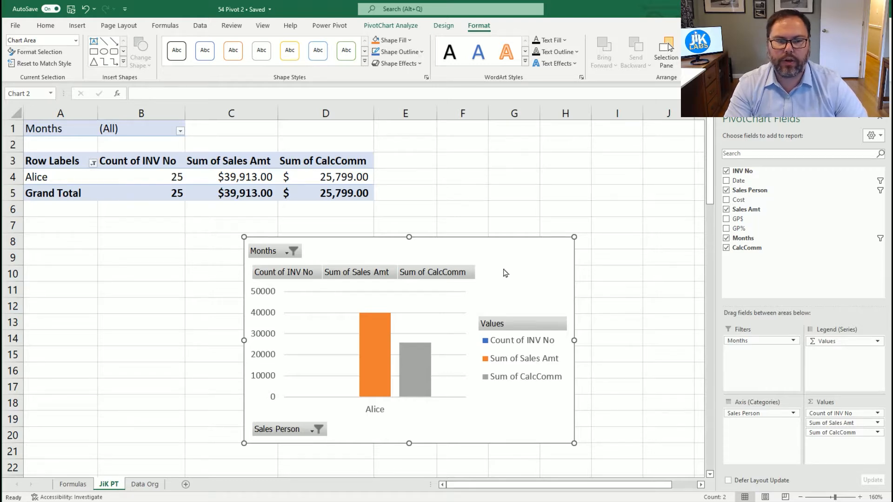
# - Deselect the chart and include all five sales people again in the pivot table's Row Labels filter, leaving blanks excluded
pyautogui.press('Escape')
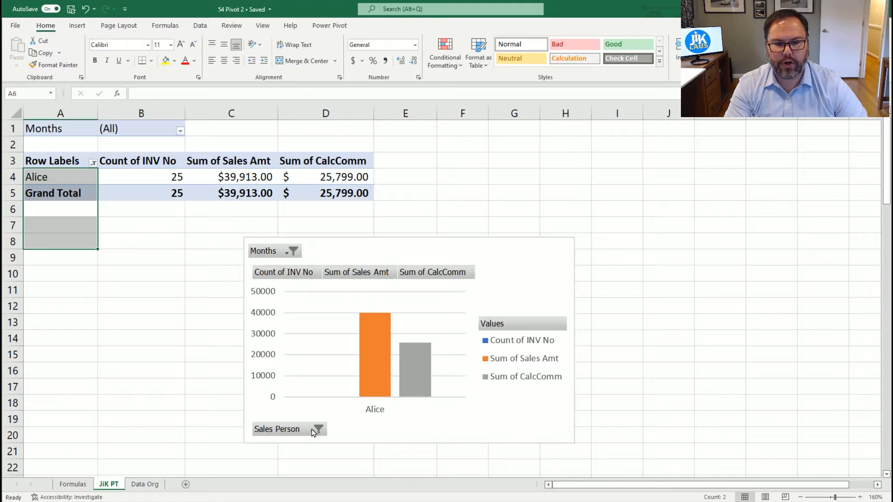
pyautogui.click(93, 163)
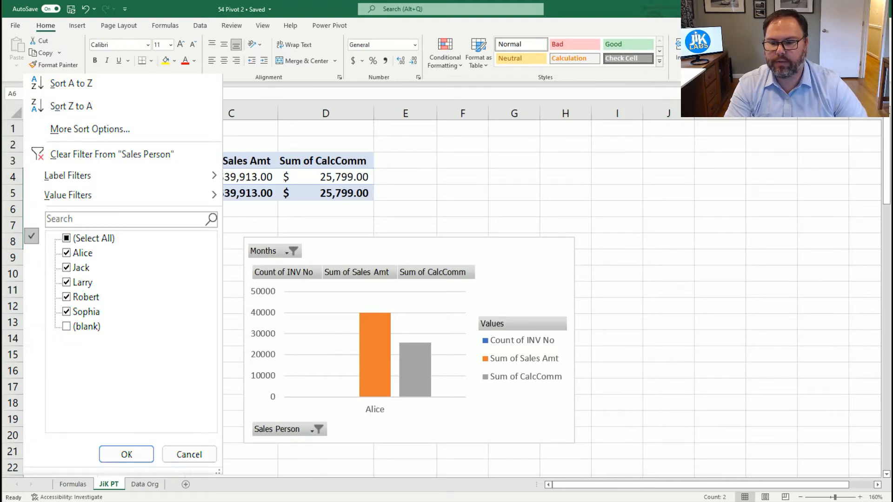
pyautogui.press('Return')
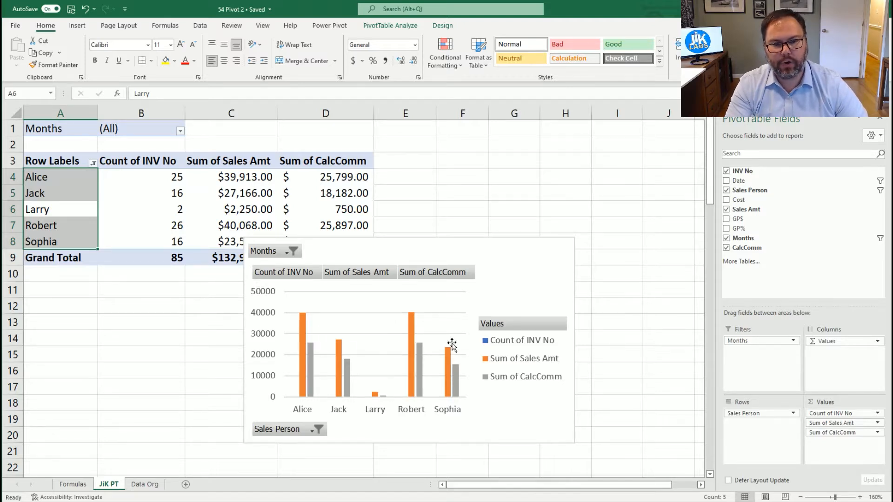
# - Add the GP$ field to the pivot table's values and take it out again
pyautogui.click(727, 219)
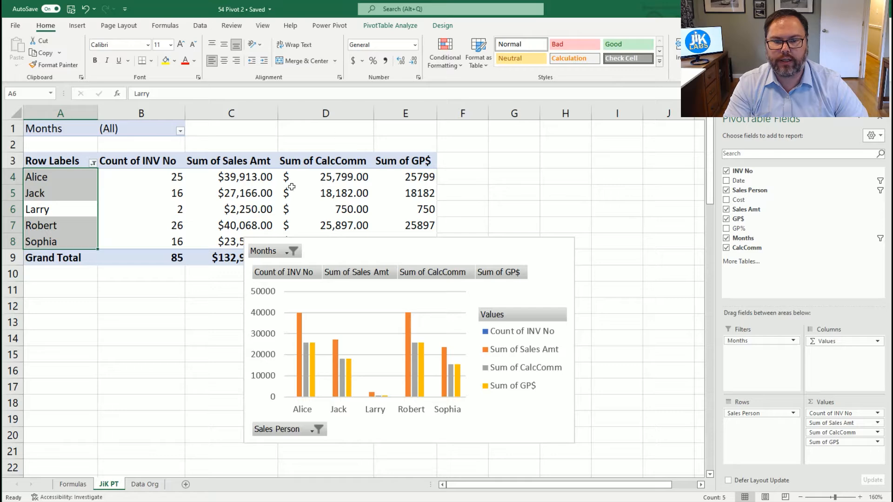
pyautogui.moveTo(823, 442); pyautogui.dragTo(446, 167)
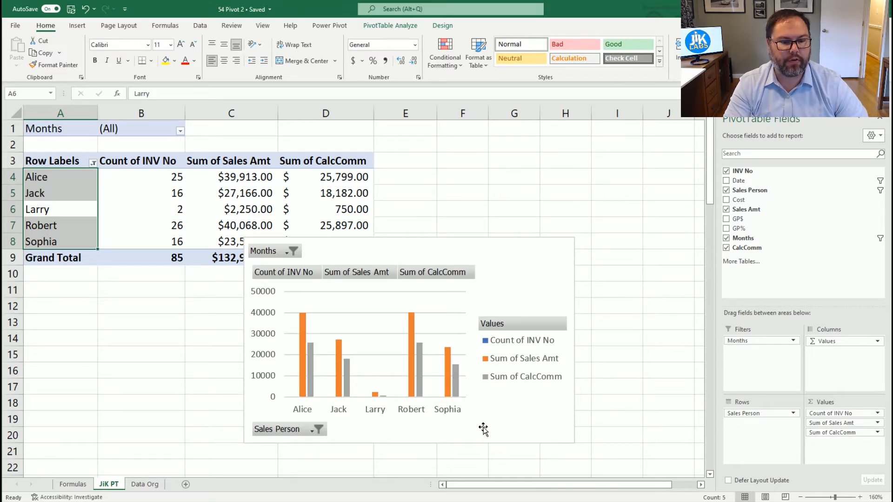
# - Plot the chart's Count of INV No series on the secondary axis with a 500% gap width
pyautogui.click(506, 265)
pyautogui.click(506, 262)
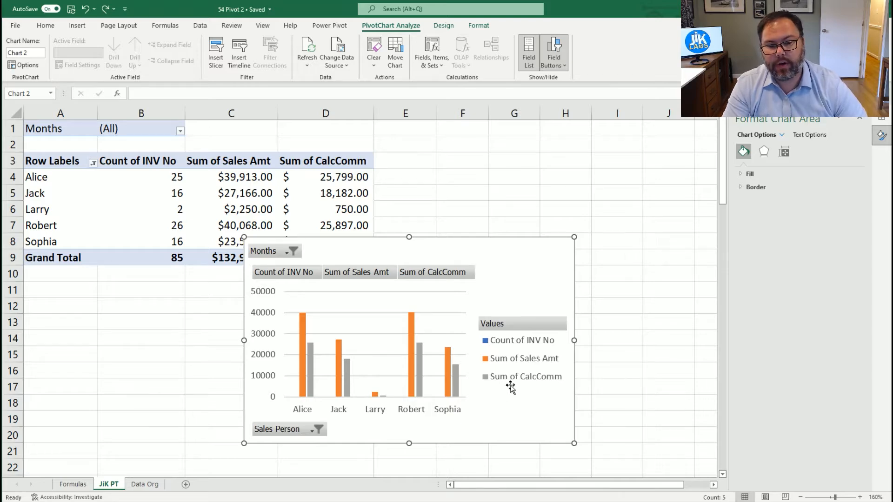
pyautogui.click(511, 343)
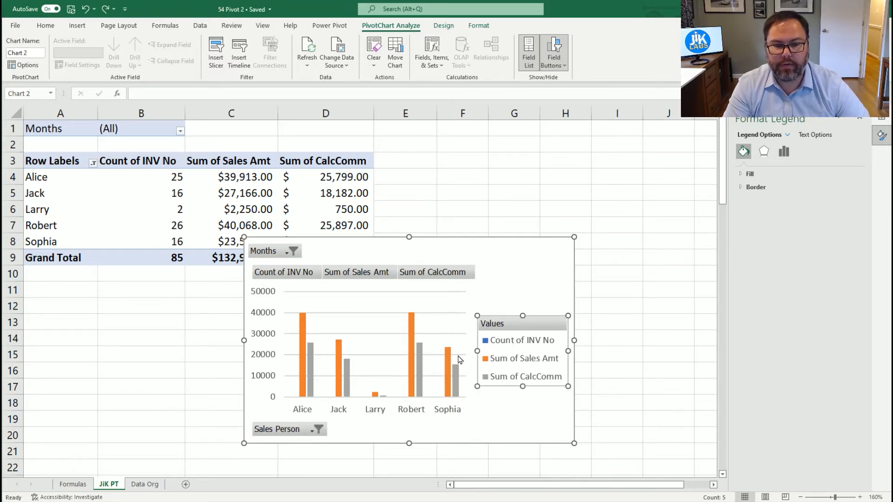
pyautogui.click(497, 343)
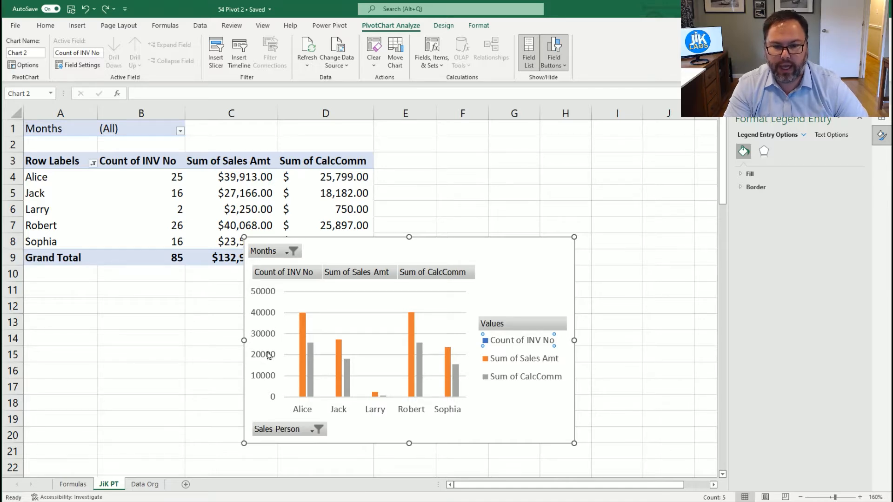
pyautogui.click(457, 348)
pyautogui.click(506, 342)
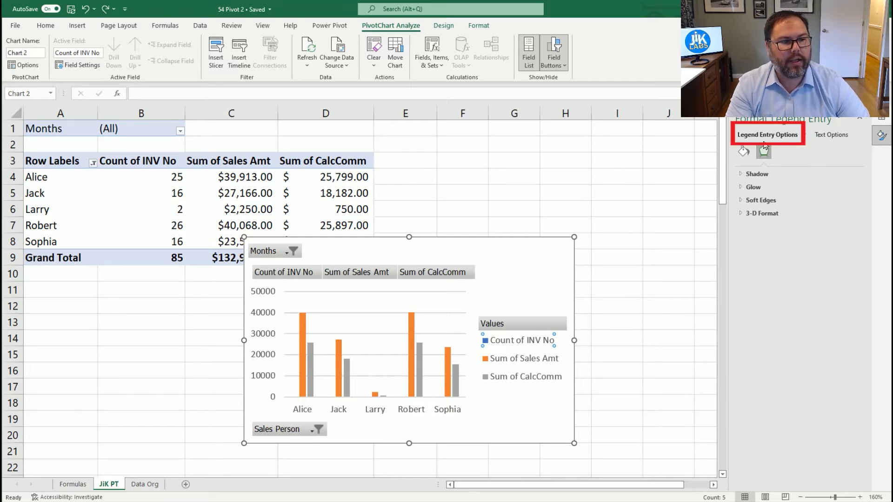
pyautogui.click(803, 136)
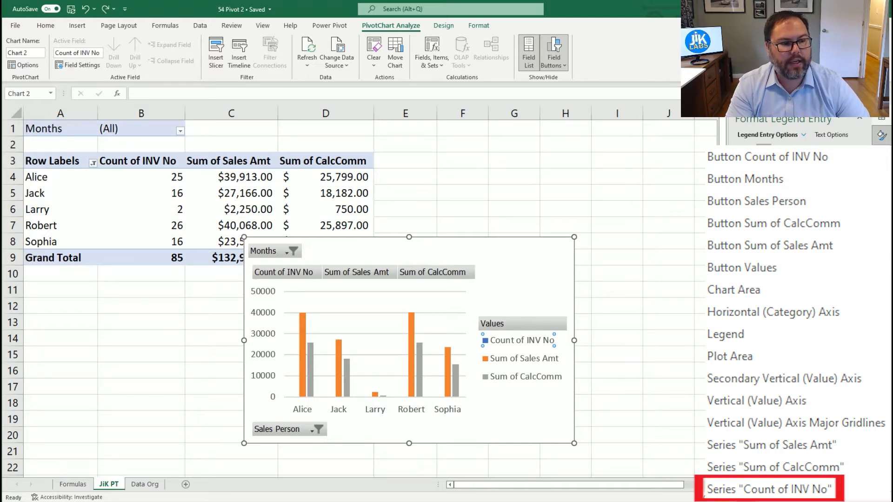
pyautogui.click(769, 489)
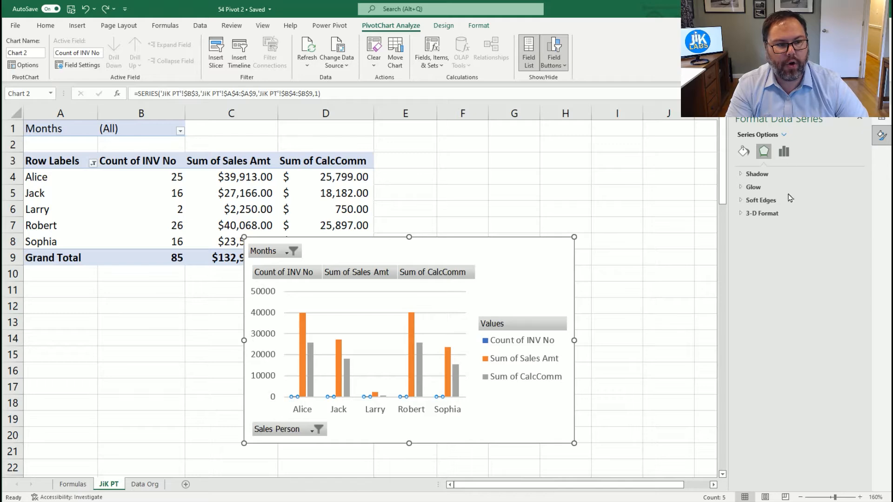
pyautogui.click(785, 152)
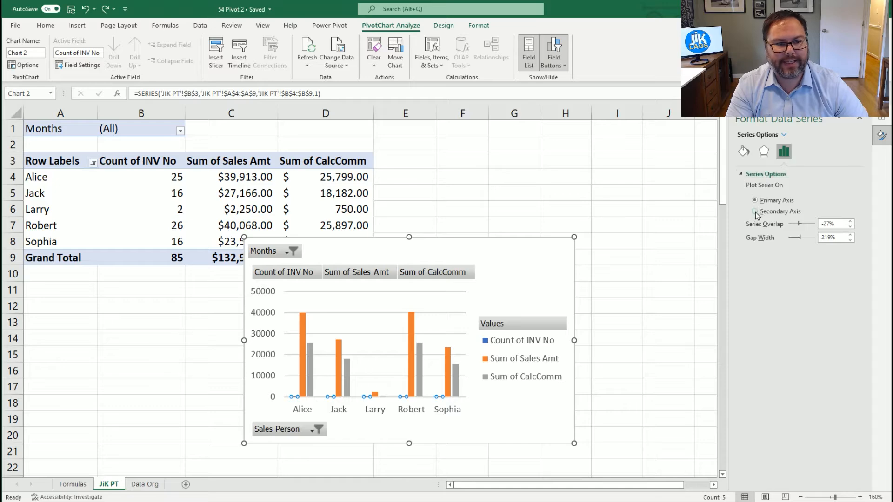
pyautogui.click(755, 212)
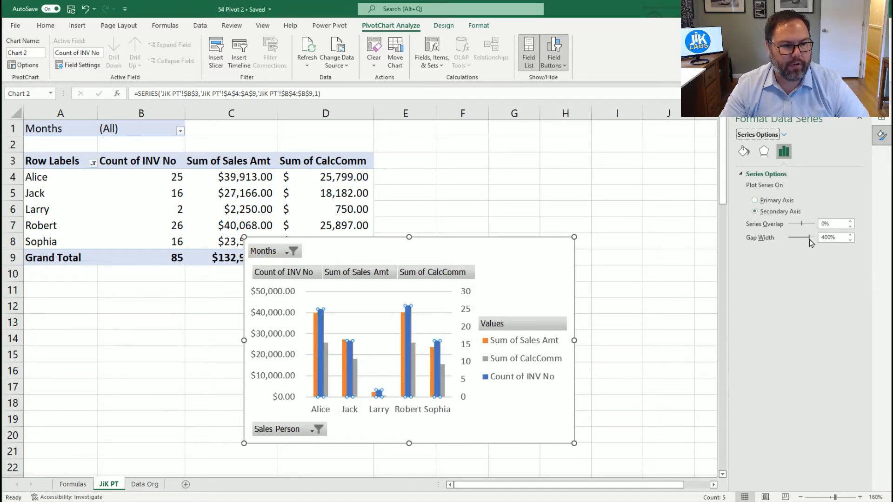
pyautogui.moveTo(810, 240); pyautogui.dragTo(820, 240)
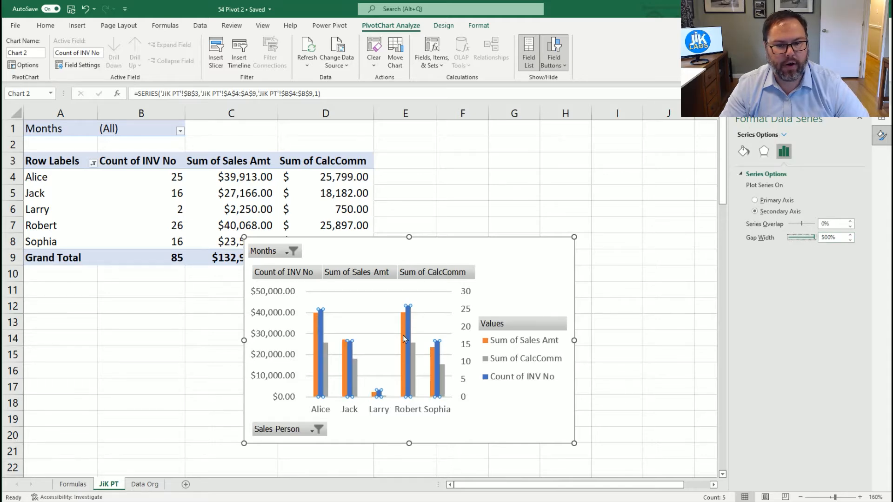
# - Widen the PivotChart and move it so it starts at column D, clear of the Sum of Sales Amt column
pyautogui.click(522, 402)
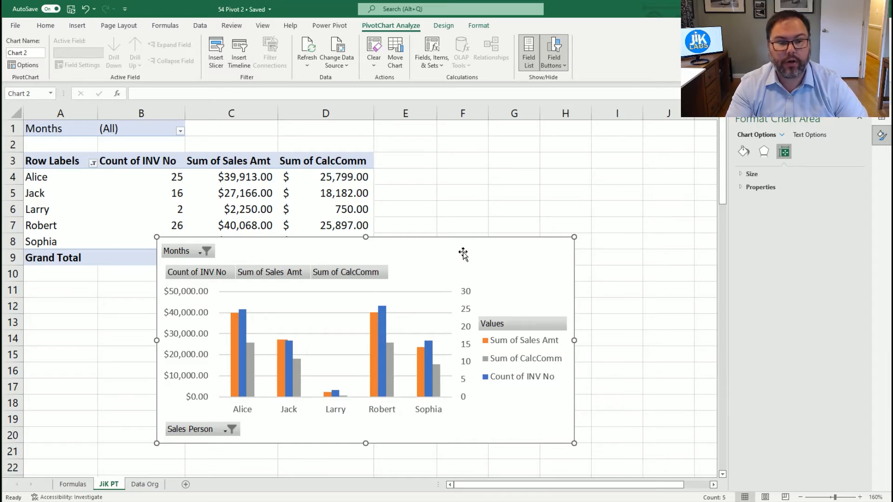
pyautogui.click(479, 208)
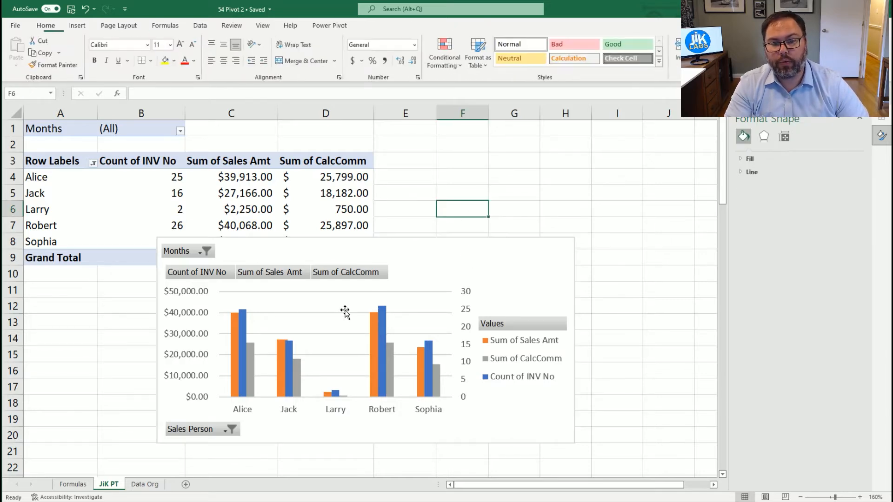
pyautogui.moveTo(486, 261); pyautogui.dragTo(603, 254)
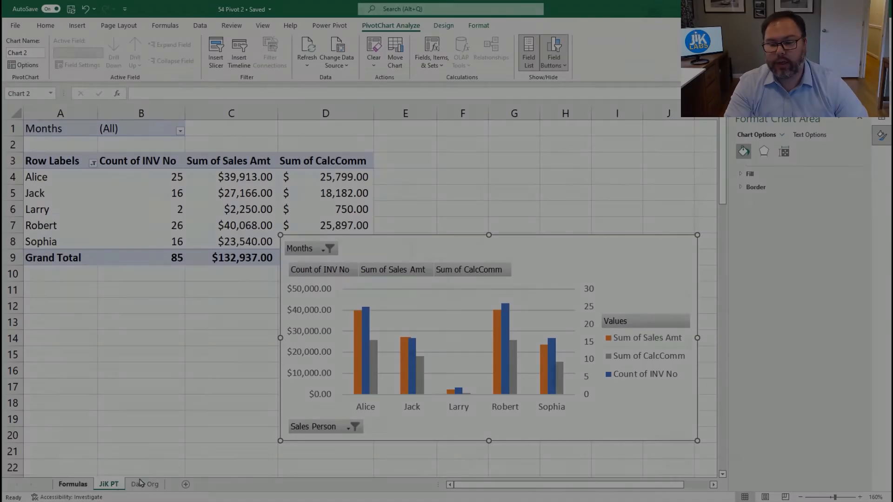
# - Insert a PivotChart on a new worksheet from the Data Org sheet's range $A$1:$G$86
pyautogui.click(139, 485)
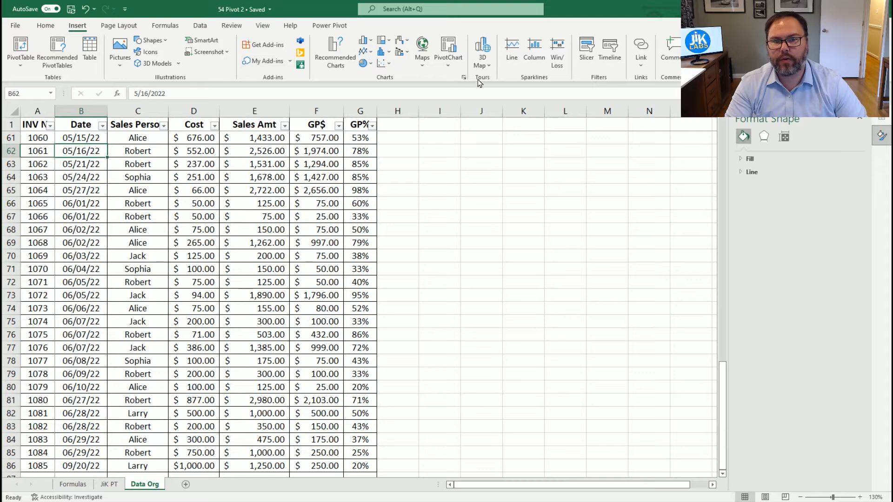
pyautogui.click(448, 68)
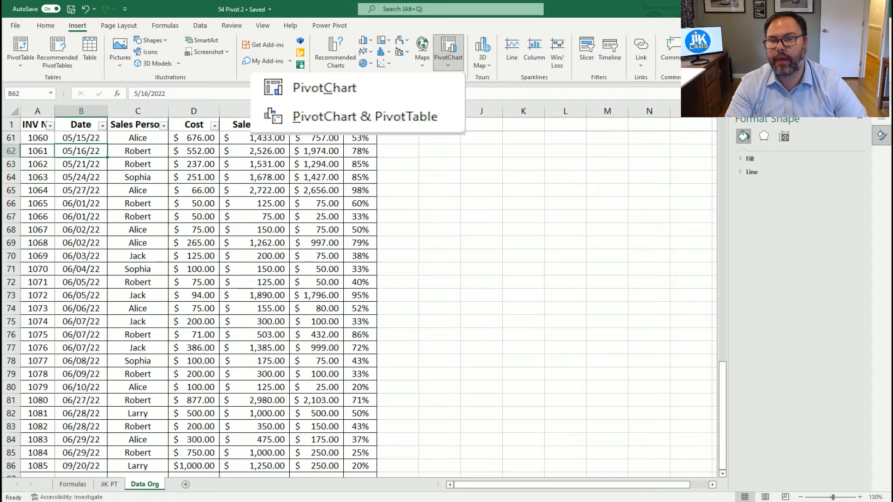
pyautogui.click(461, 82)
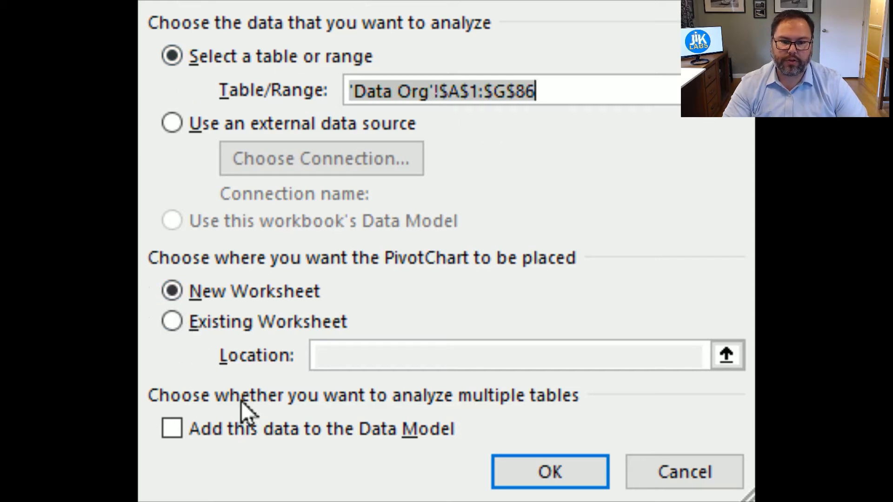
pyautogui.click(554, 477)
# - Build the new chart with Sales Person as the axis and Count of INV No and Sum of Sales Amt as values
pyautogui.click(706, 191)
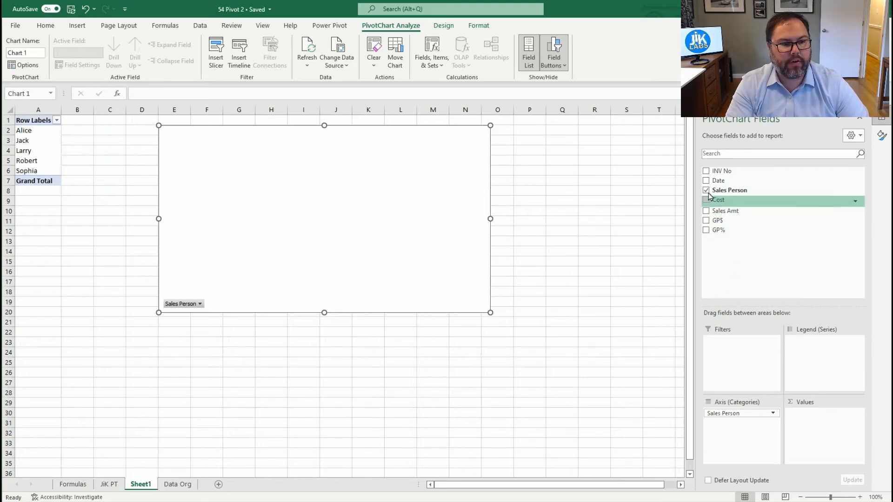
pyautogui.click(706, 172)
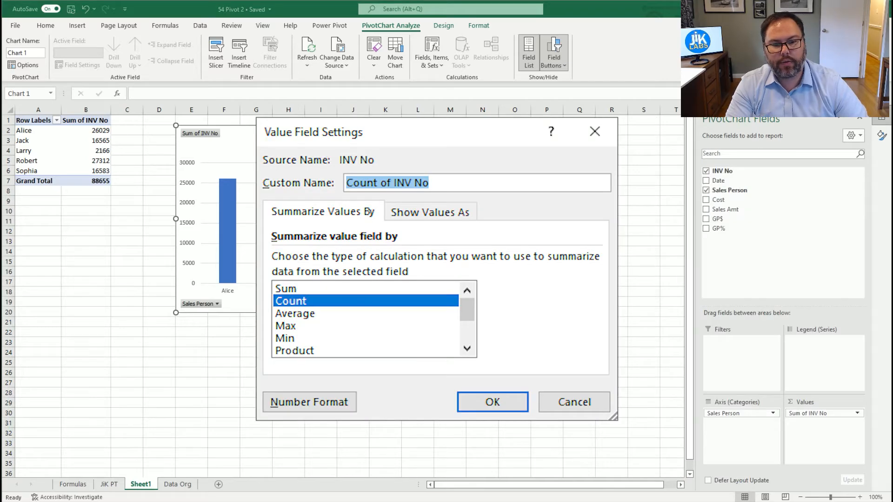
pyautogui.press('Return')
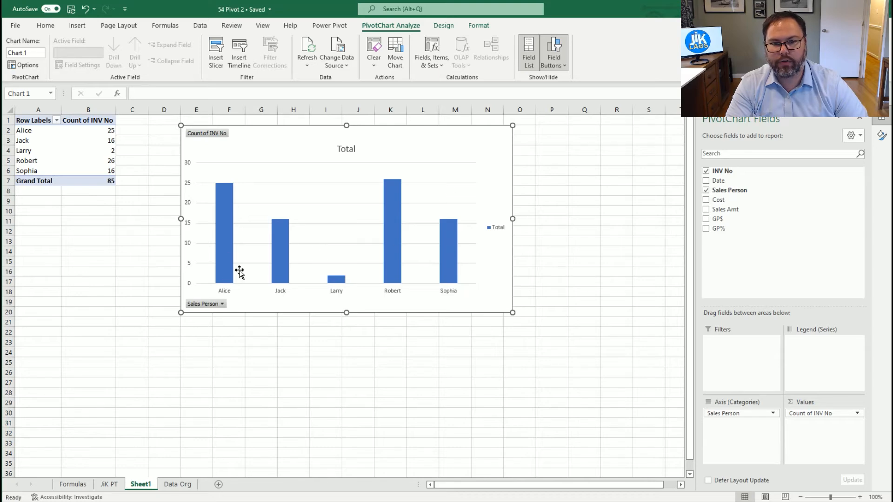
pyautogui.click(707, 211)
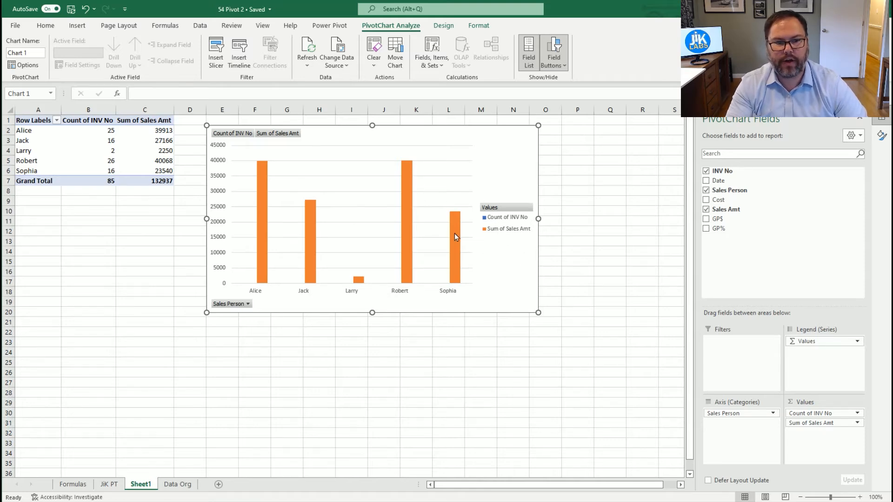
# - Plot the Count of INV No series of the new chart on the secondary axis
pyautogui.doubleClick(504, 217)
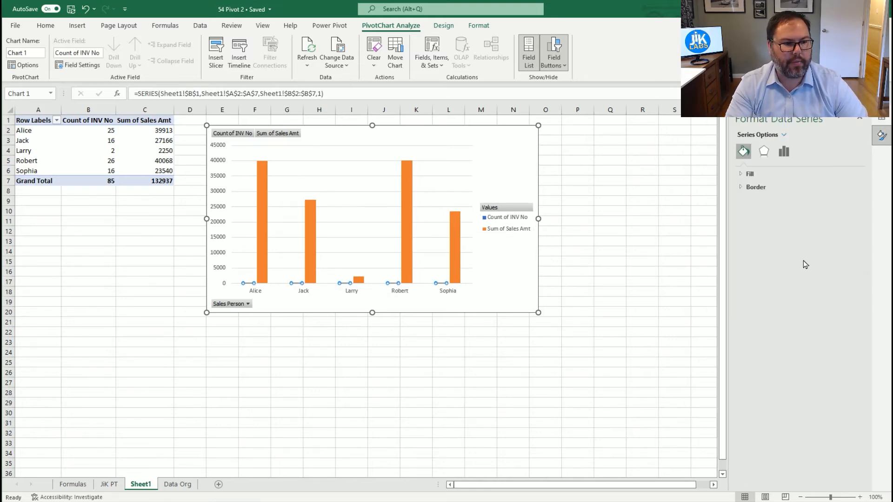
pyautogui.click(783, 135)
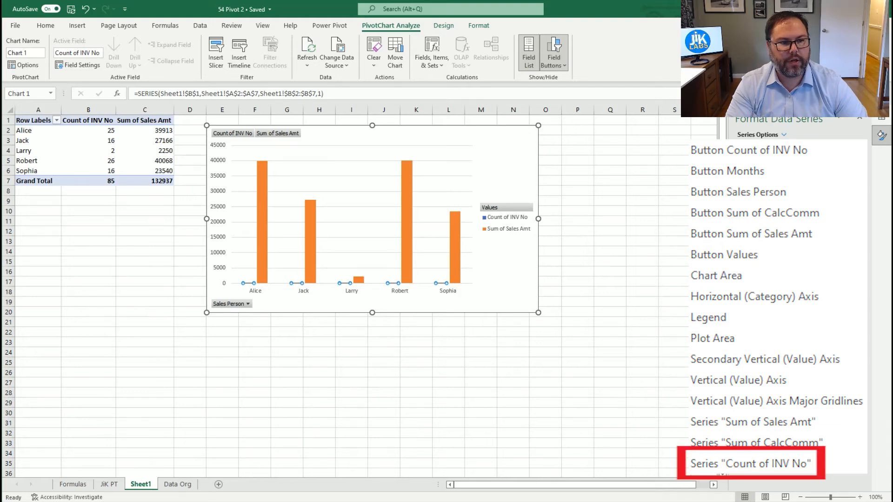
pyautogui.click(784, 154)
pyautogui.click(755, 212)
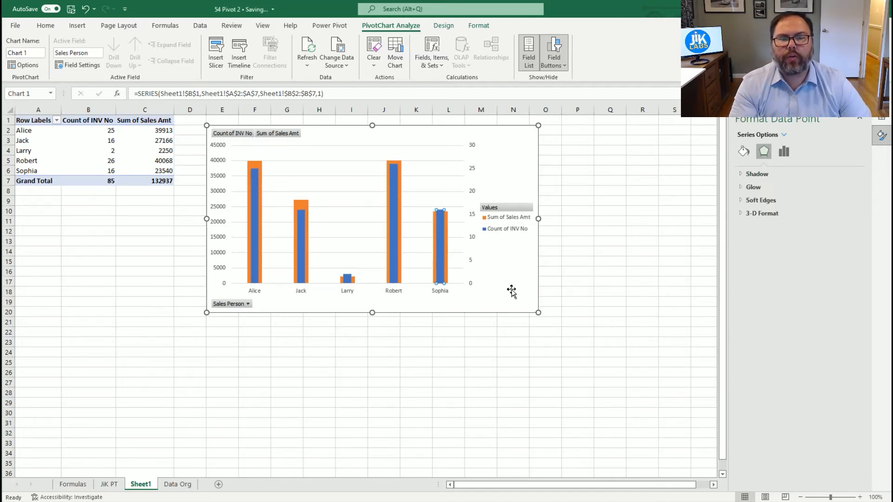
# - Open the chart type settings for the whole PivotChart and choose the Clustered Column - Line on Secondary Axis combo
pyautogui.click(511, 290)
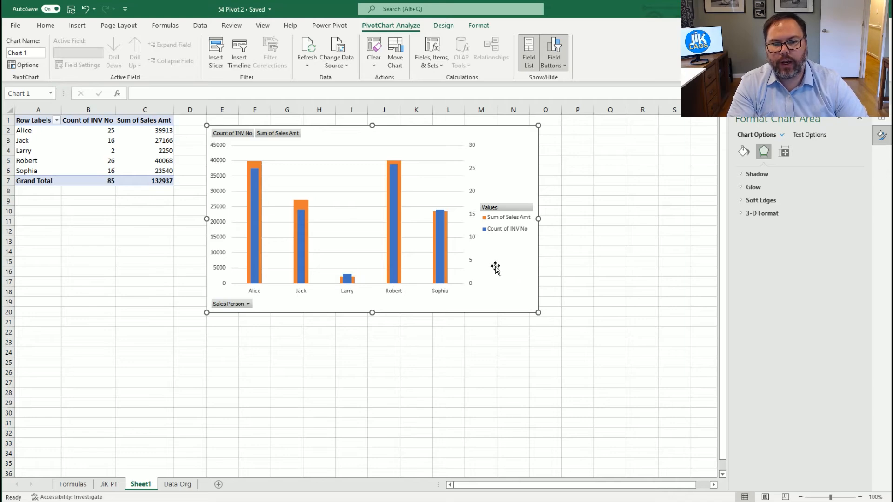
pyautogui.rightClick(467, 271)
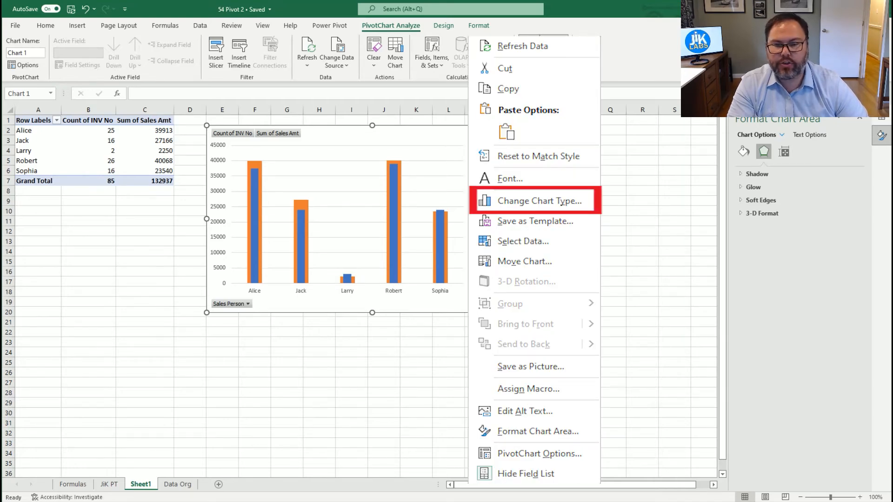
pyautogui.click(540, 201)
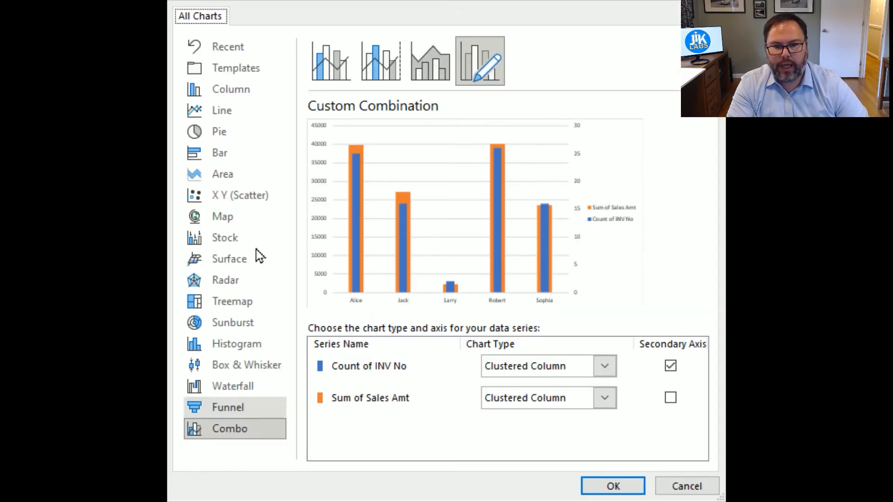
pyautogui.click(237, 50)
pyautogui.click(239, 70)
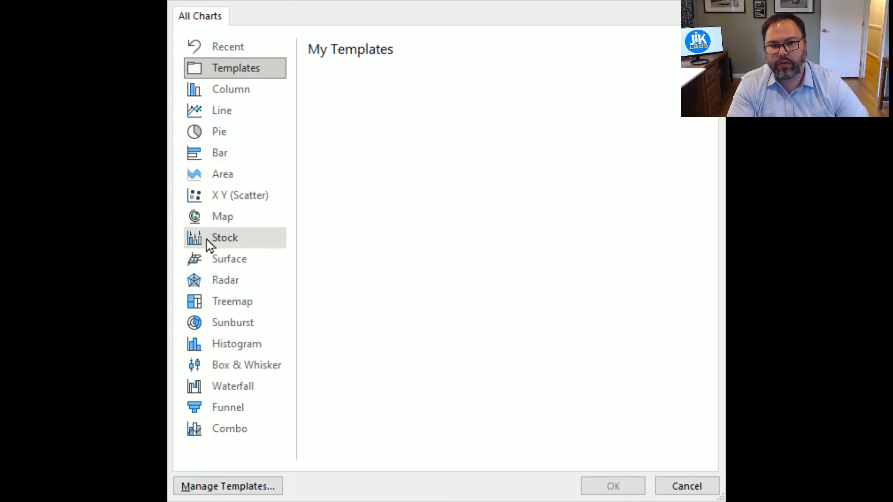
pyautogui.click(222, 111)
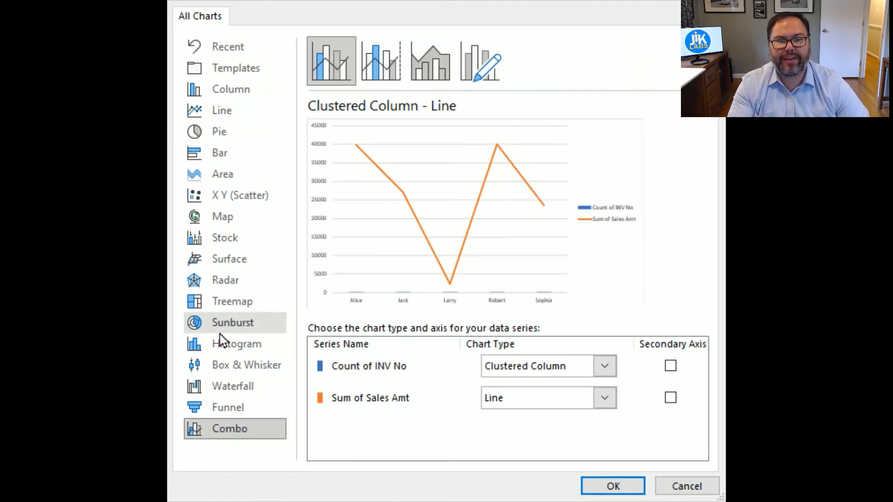
pyautogui.click(372, 66)
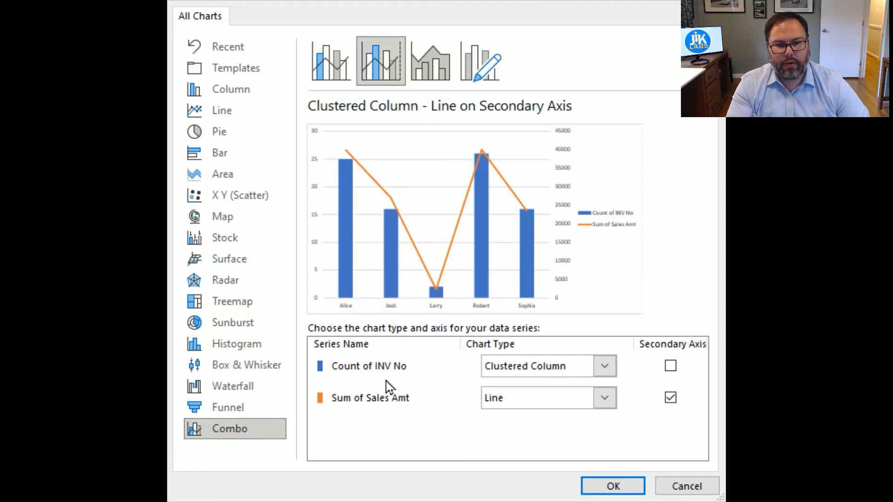
# - Put Count of INV No on the secondary axis as Clustered Column, set Sum of Sales Amt to Stacked Line with Markers, and apply the combination
pyautogui.click(671, 366)
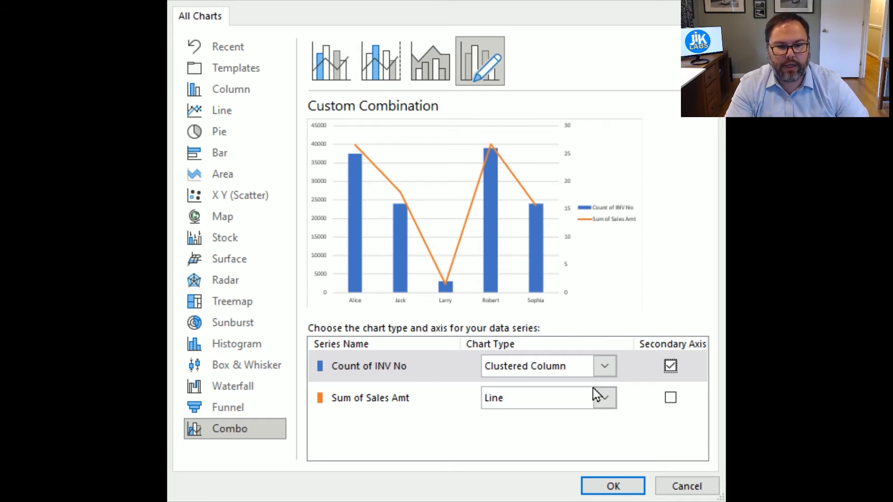
pyautogui.click(607, 366)
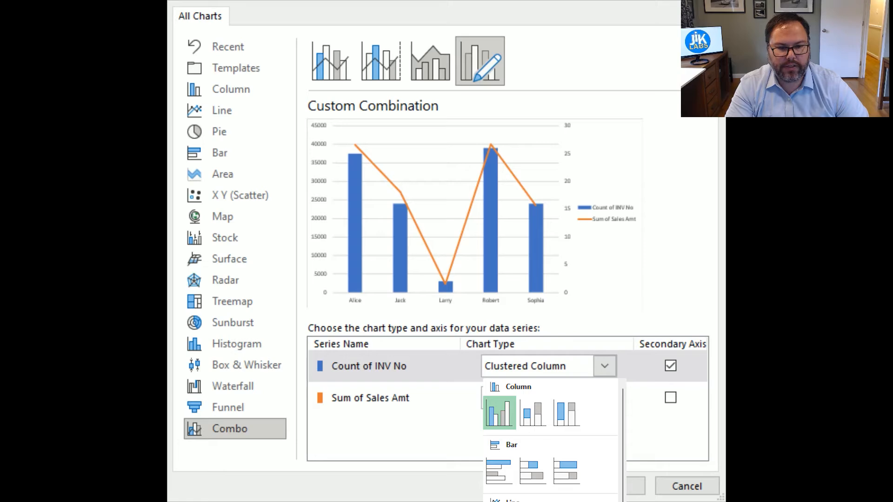
pyautogui.click(452, 407)
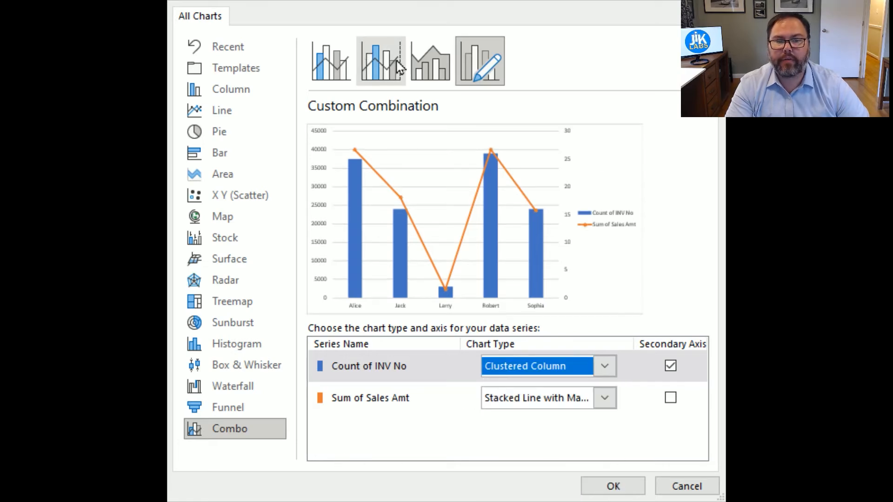
pyautogui.click(490, 74)
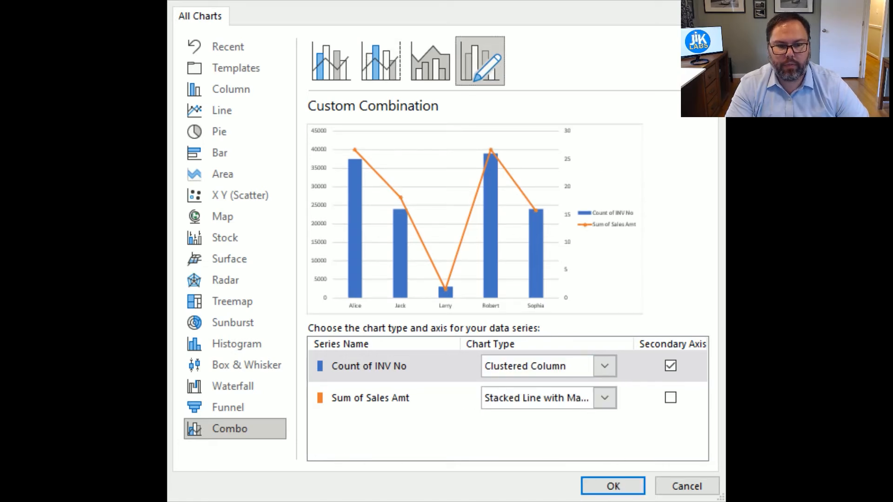
pyautogui.click(620, 495)
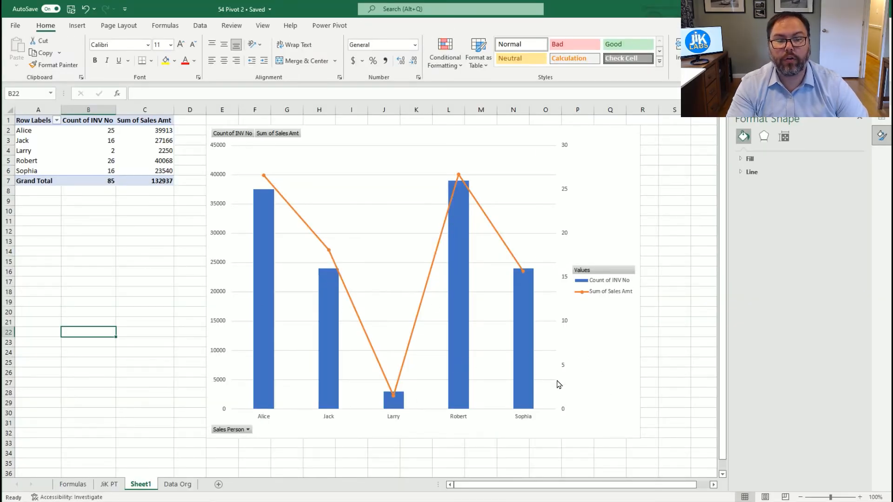
# - Show the PivotChart's field list and add the Cost field to the values
pyautogui.click(591, 365)
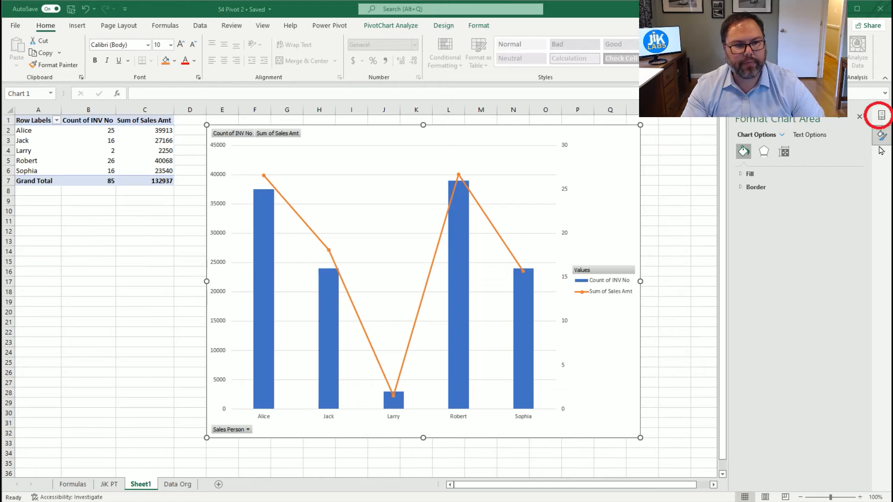
pyautogui.click(881, 116)
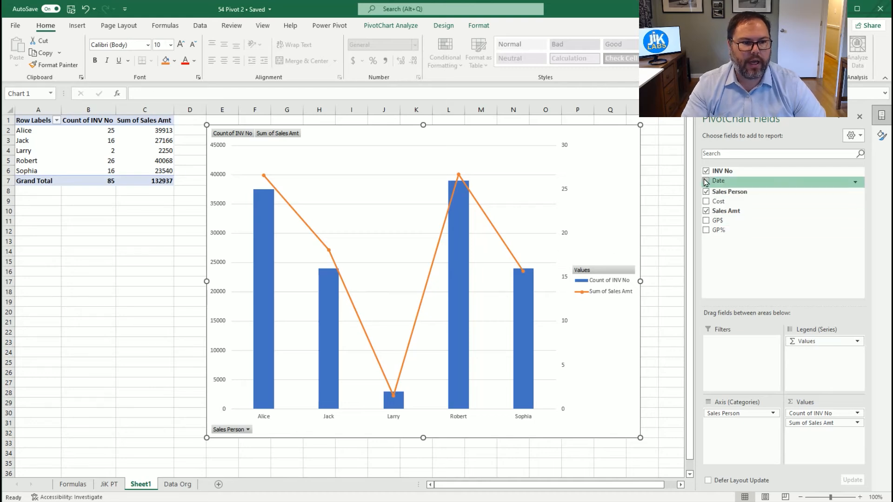
pyautogui.click(706, 201)
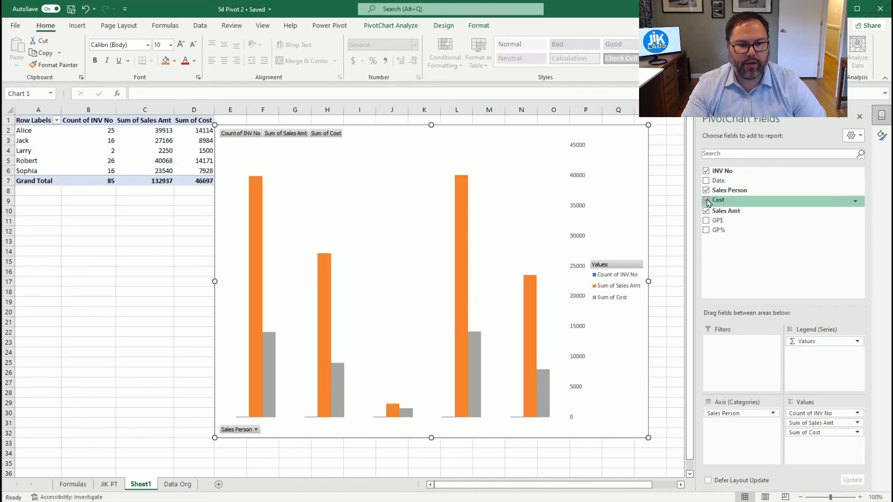
pyautogui.click(707, 201)
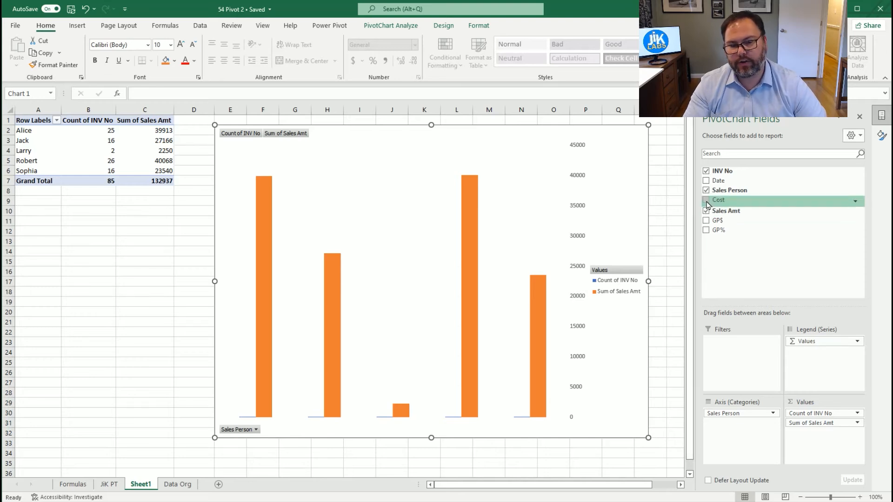
pyautogui.click(707, 203)
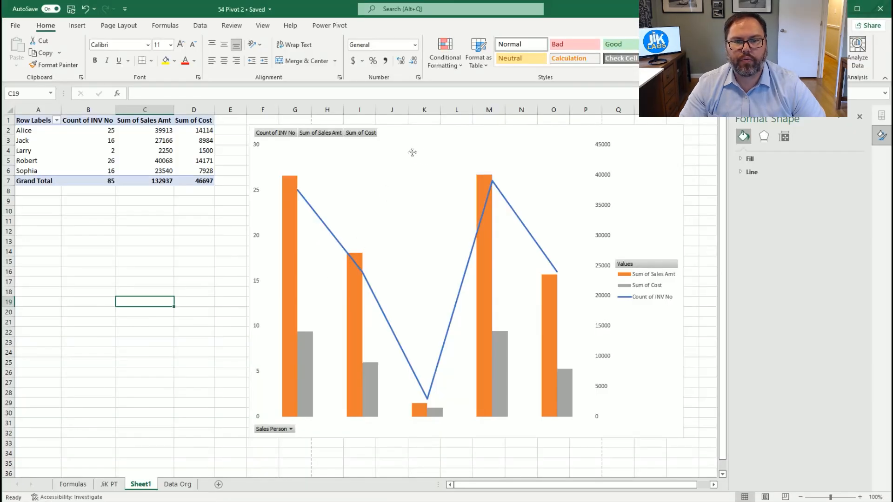
# - Move the PivotChart to start at column E beside Sum of Cost, and preview the printout of the selected chart alone
pyautogui.click(405, 153)
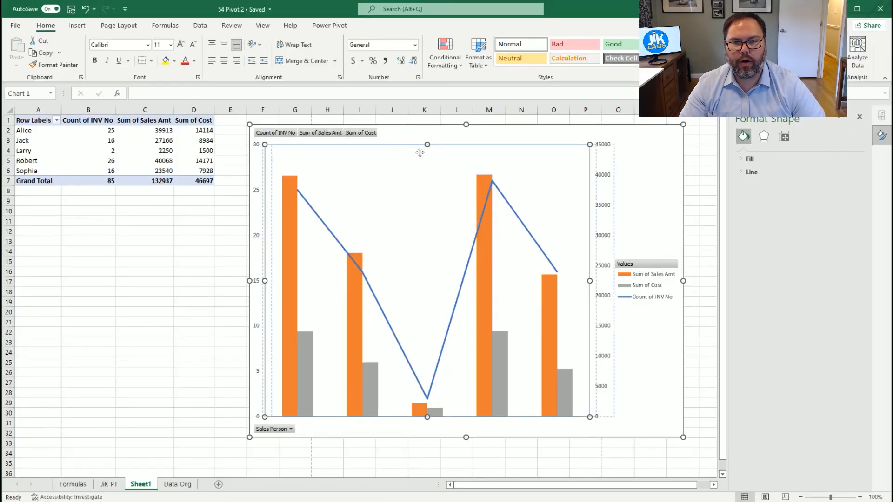
pyautogui.moveTo(643, 163); pyautogui.dragTo(616, 158)
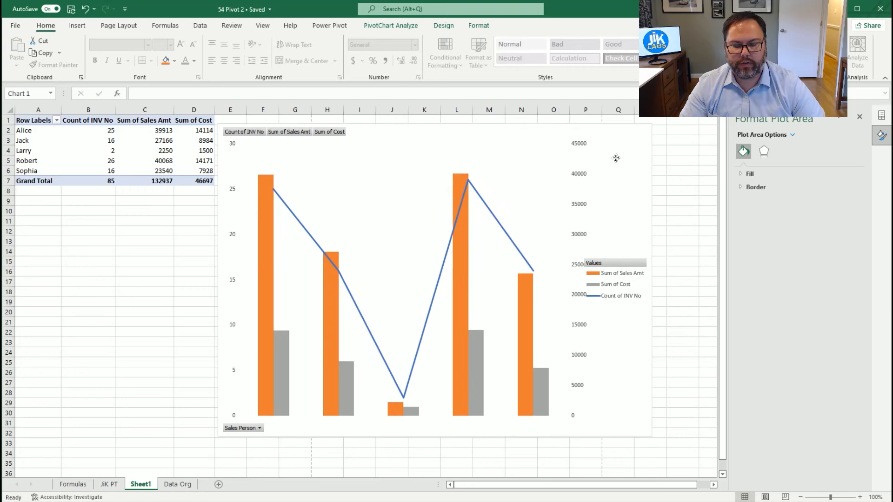
pyautogui.hotkey('ctrl', 'p')
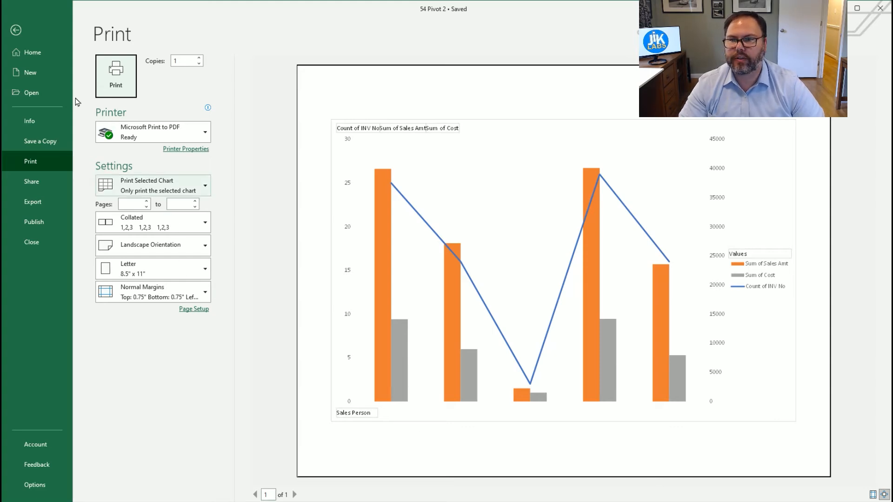
pyautogui.press('Escape')
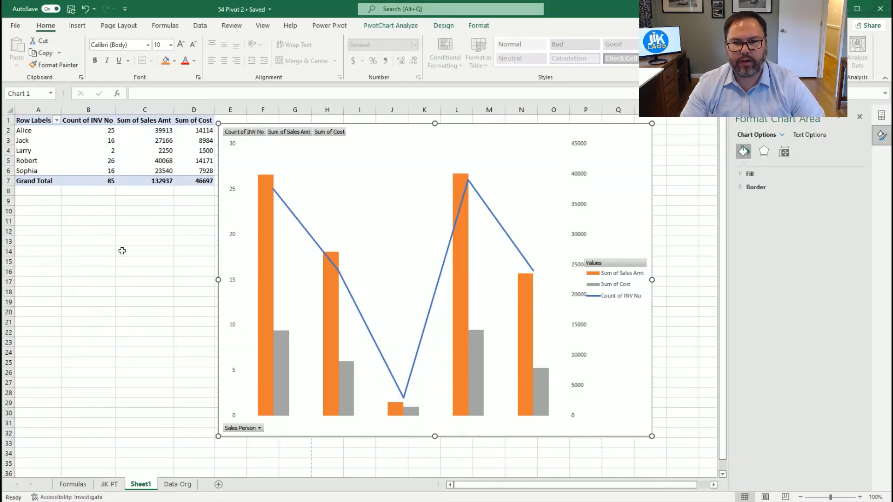
# - Preview the printout of the active sheet with no chart selected, checking page 2 as well
pyautogui.click(95, 219)
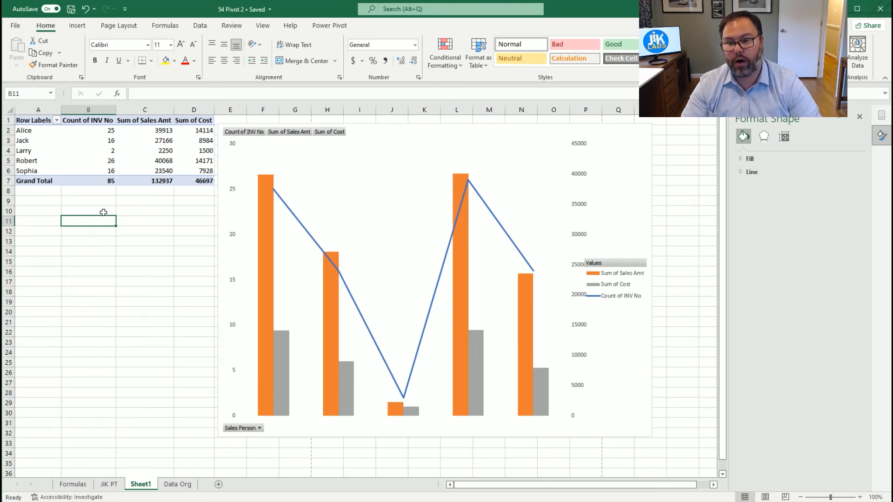
pyautogui.hotkey('ctrl', 'p')
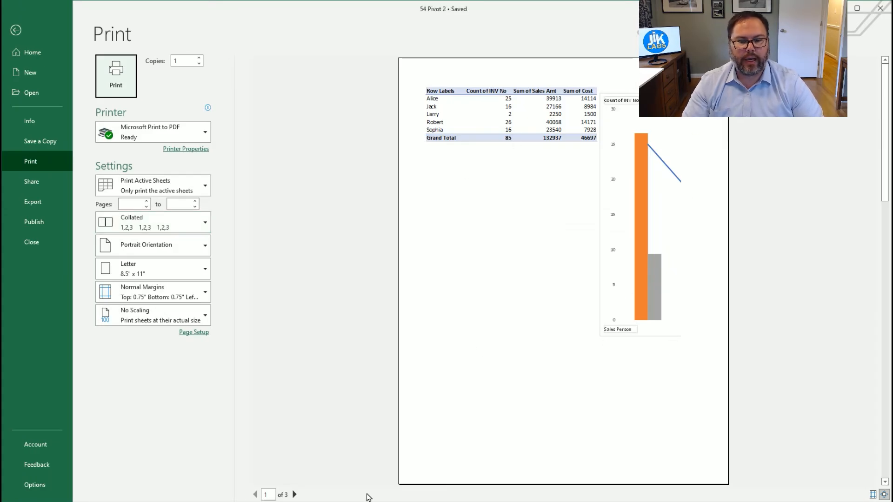
pyautogui.click(294, 495)
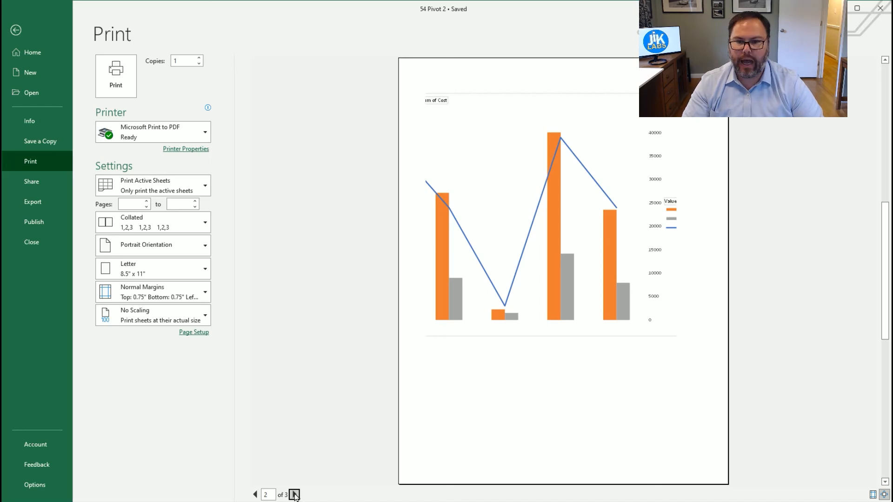
pyautogui.click(255, 495)
pyautogui.press('Escape')
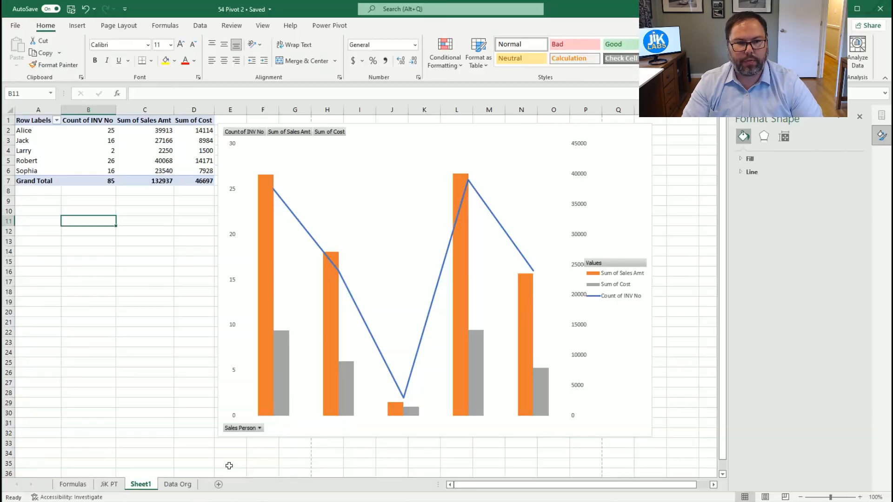
# - Select the PivotChart and open the print preview again for only that chart
pyautogui.click(450, 142)
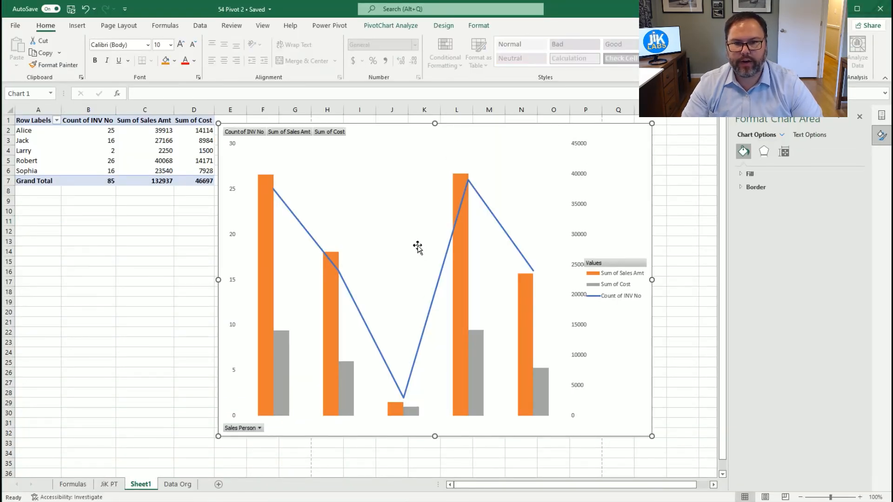
pyautogui.click(122, 26)
pyautogui.hotkey('ctrl', 'p')
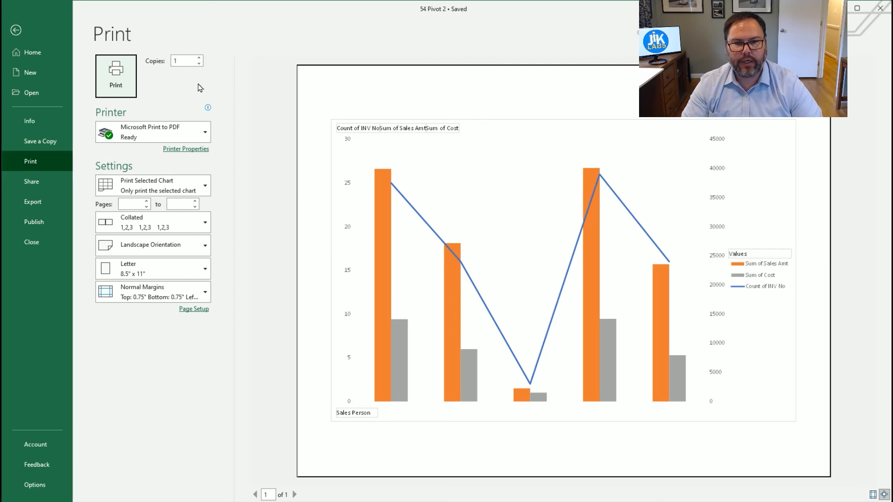